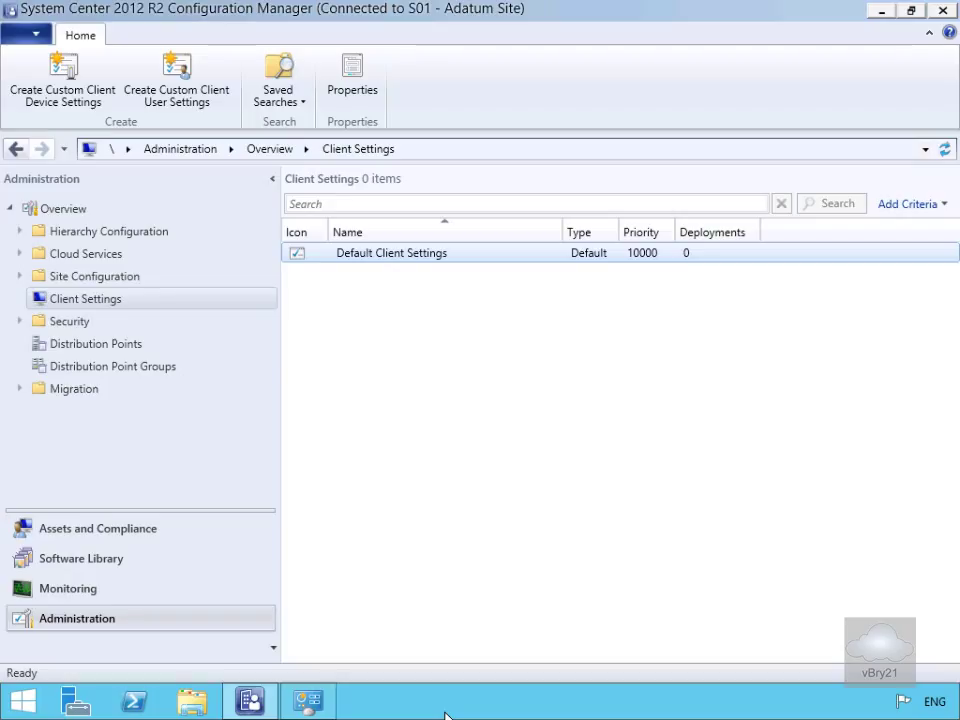
- Start custom client device settings for LON Server Systems, a London-servers description, with State Messaging enabled
{"action": "right_click", "coordinate": [88, 292]}
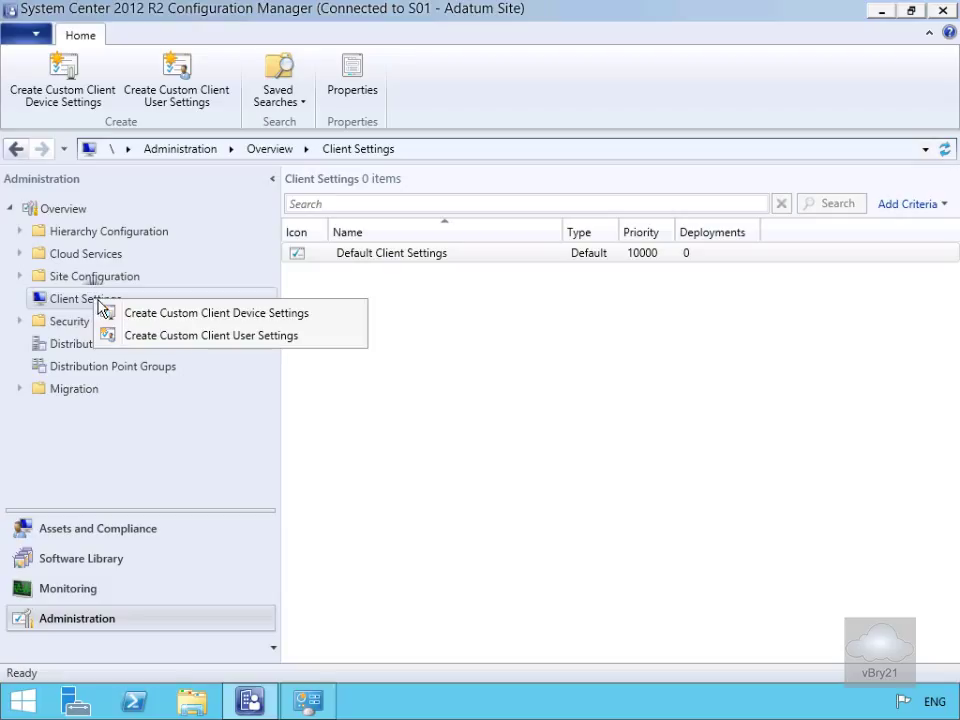
{"action": "left_click", "coordinate": [148, 318]}
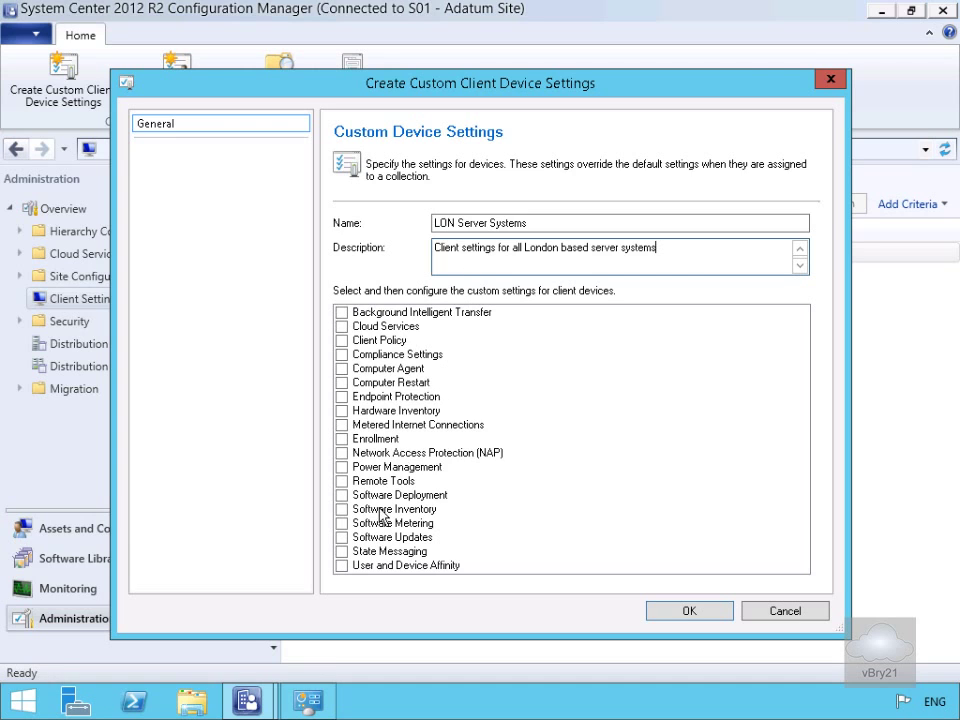
{"action": "left_click", "coordinate": [345, 552]}
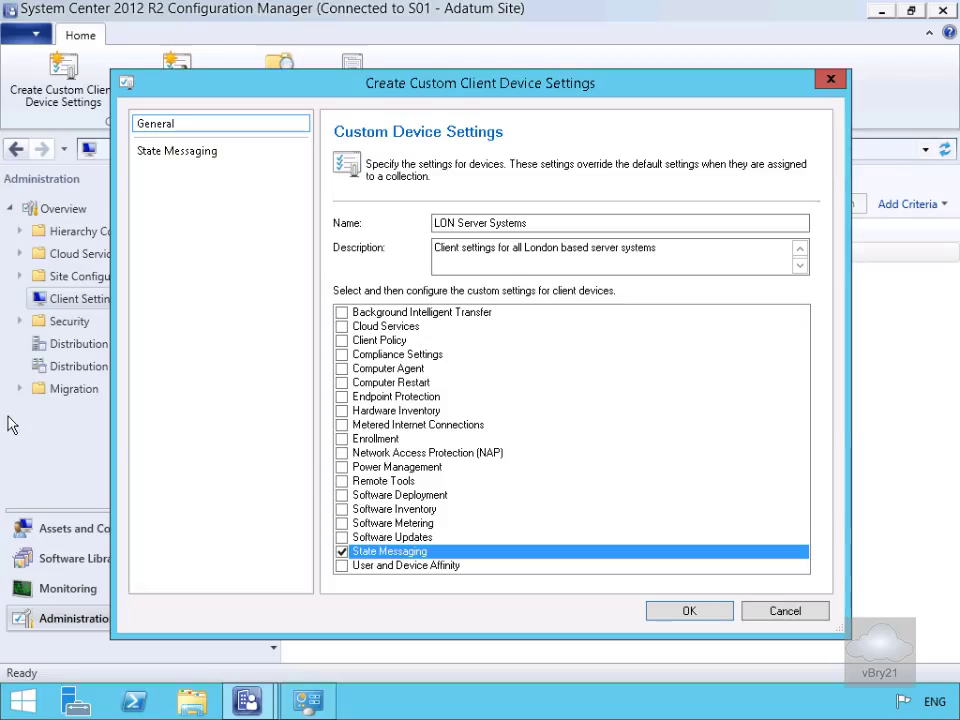
- Set the state message reporting cycle to 15 minutes and save LON Server Systems
{"action": "left_click", "coordinate": [195, 163]}
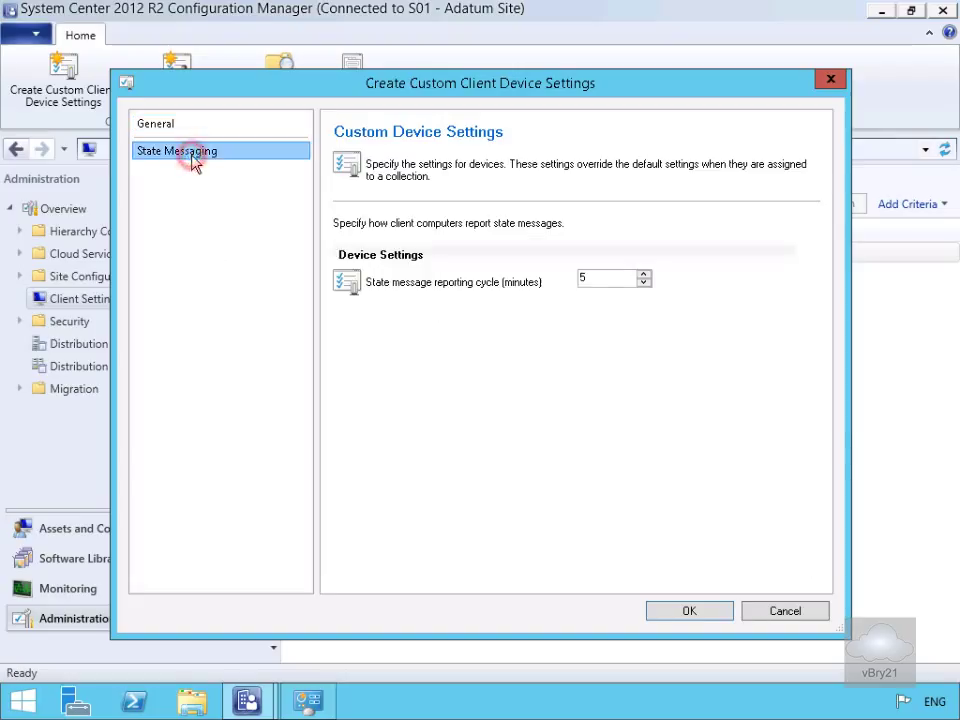
{"action": "left_click", "coordinate": [607, 275]}
{"action": "double_click", "coordinate": [582, 277]}
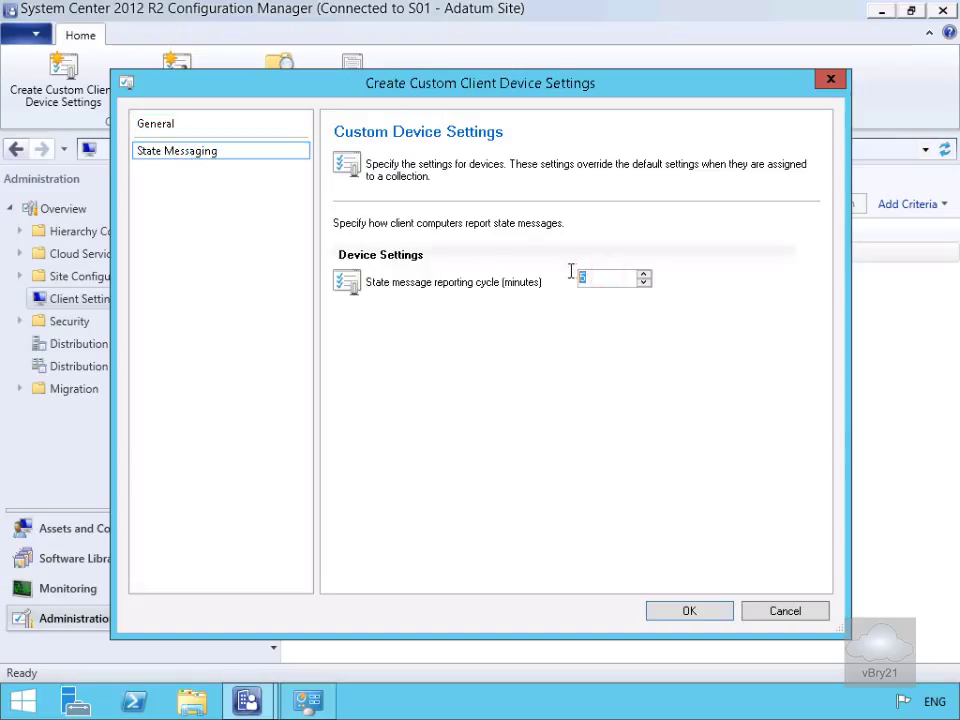
{"action": "type", "text": "15"}
{"action": "left_click", "coordinate": [703, 611]}
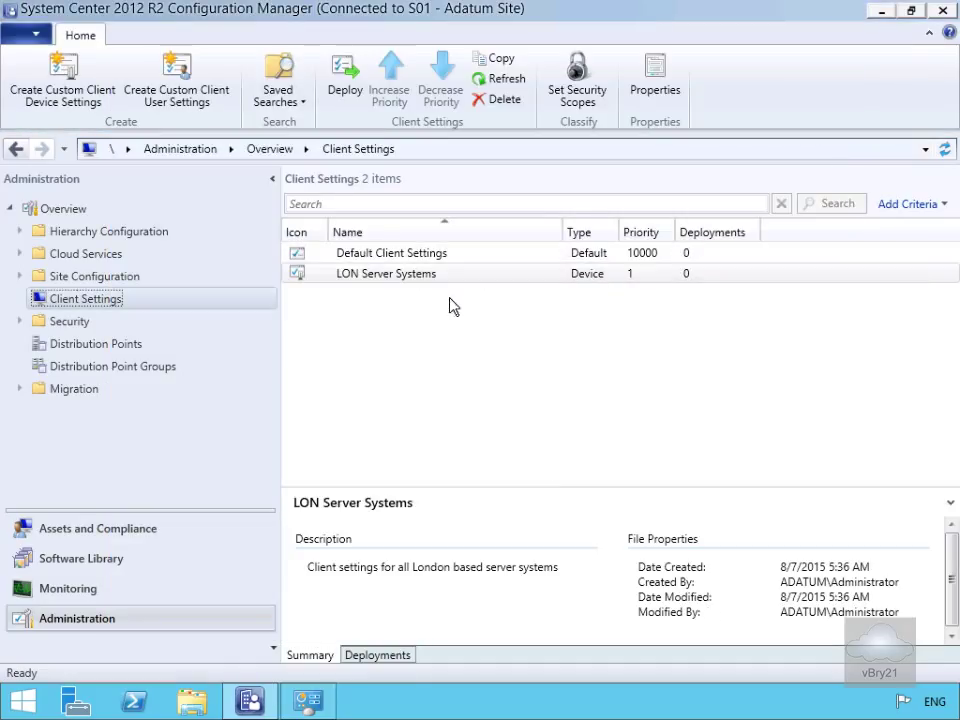
{"action": "left_click", "coordinate": [630, 282]}
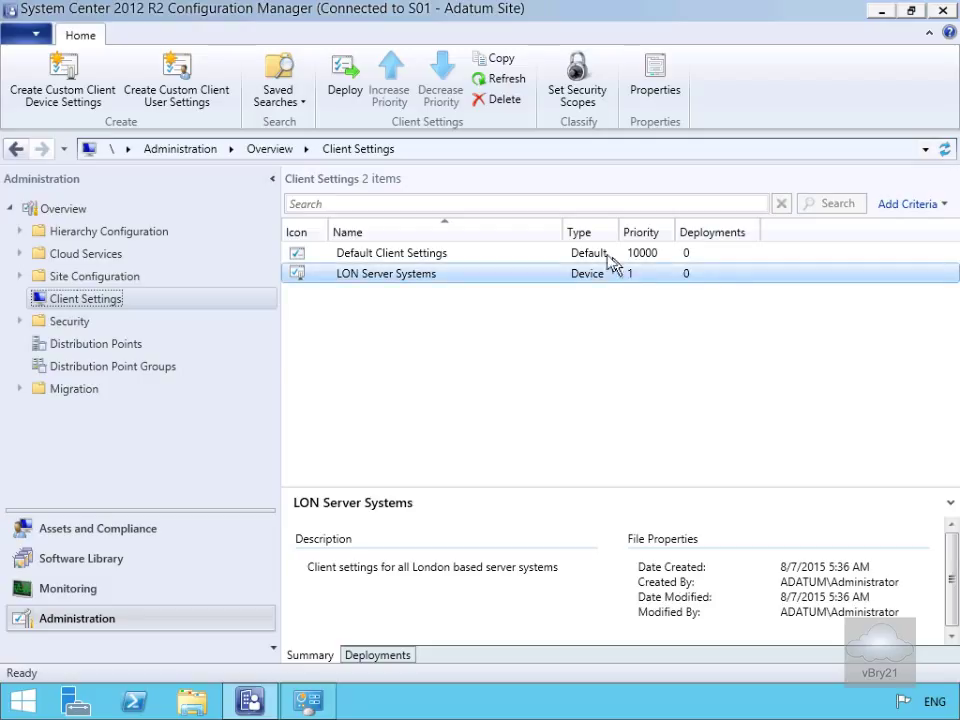
{"action": "left_click", "coordinate": [605, 258]}
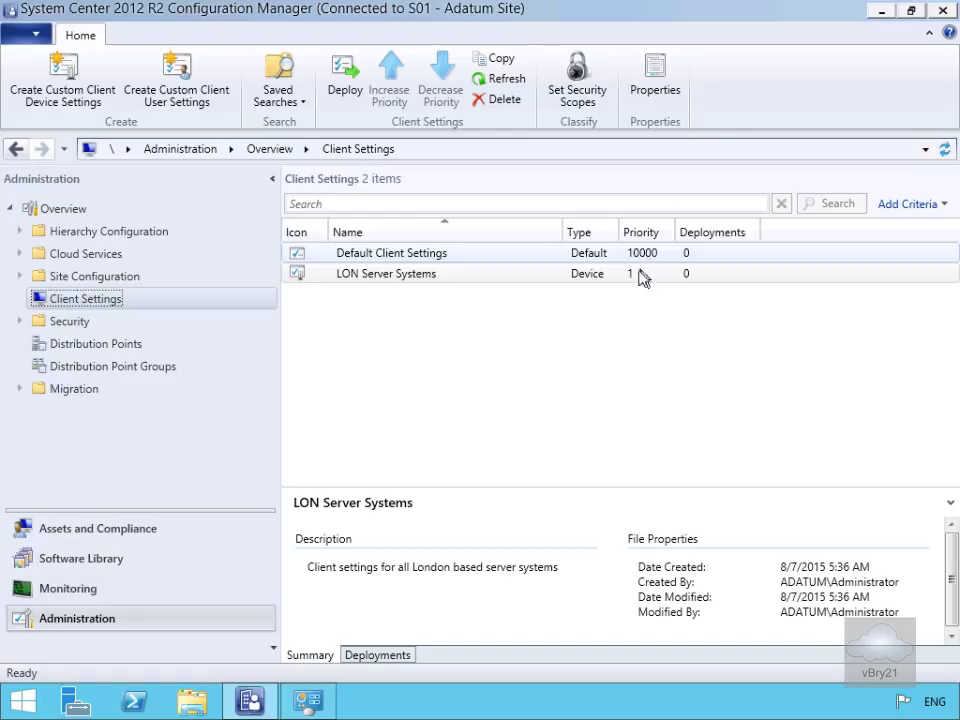
{"action": "left_click", "coordinate": [641, 276]}
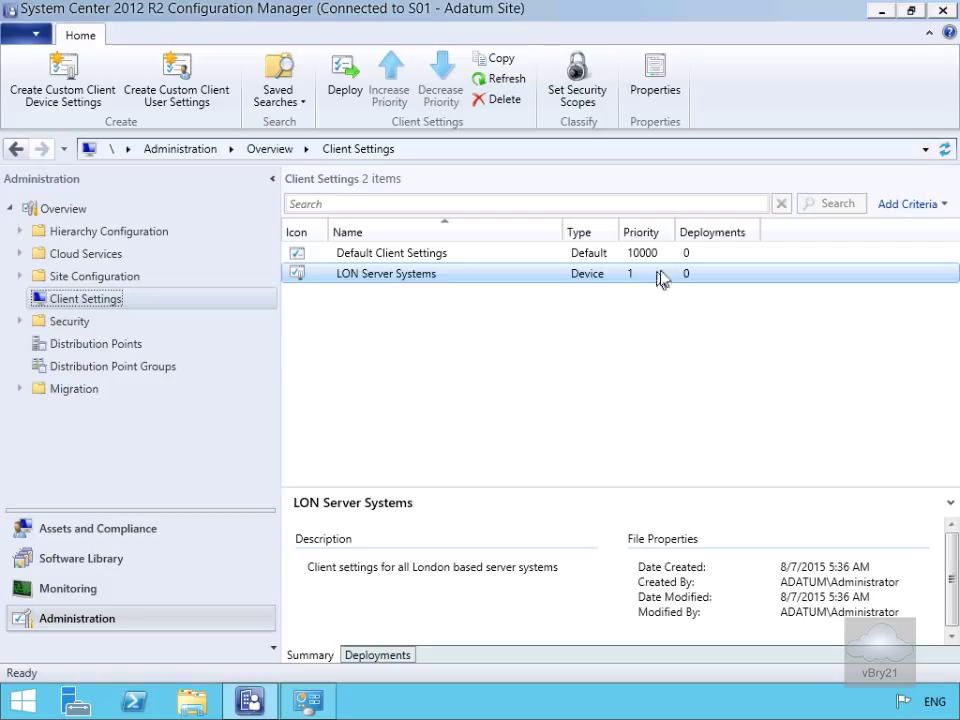
- Deploy LON Server Systems to the All Windows Servers collection
{"action": "right_click", "coordinate": [429, 285]}
{"action": "left_click", "coordinate": [460, 295]}
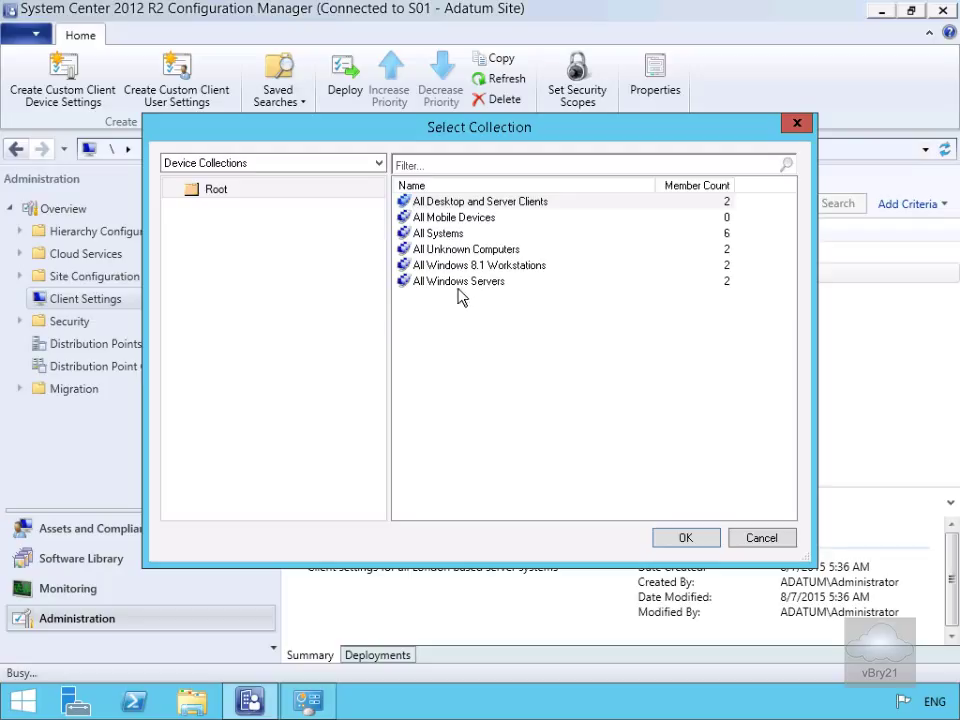
{"action": "left_click", "coordinate": [457, 285]}
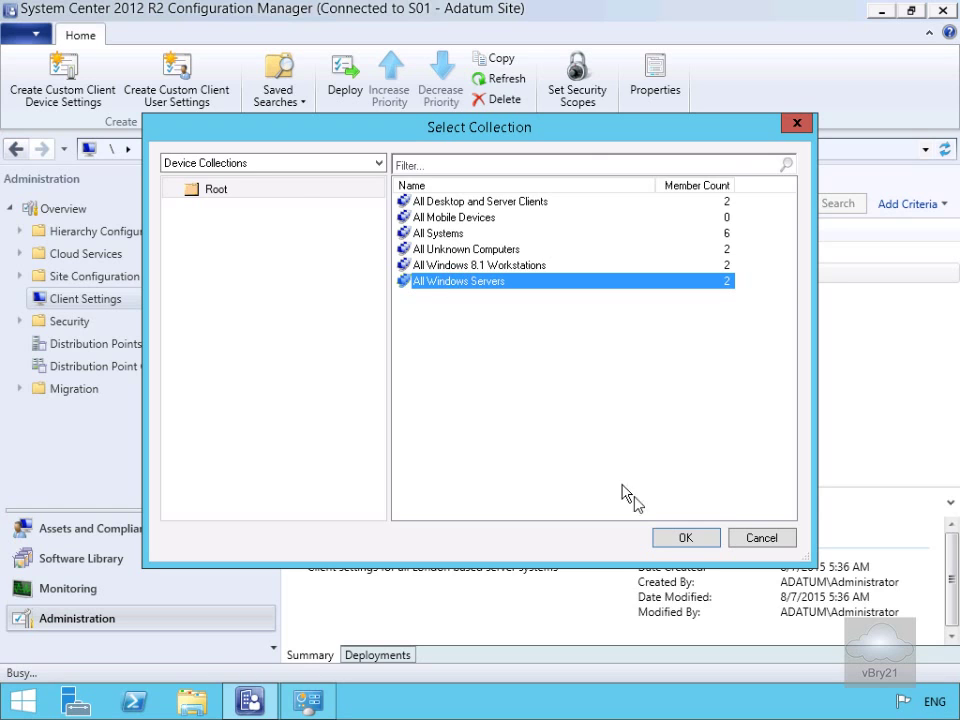
{"action": "left_click", "coordinate": [681, 539]}
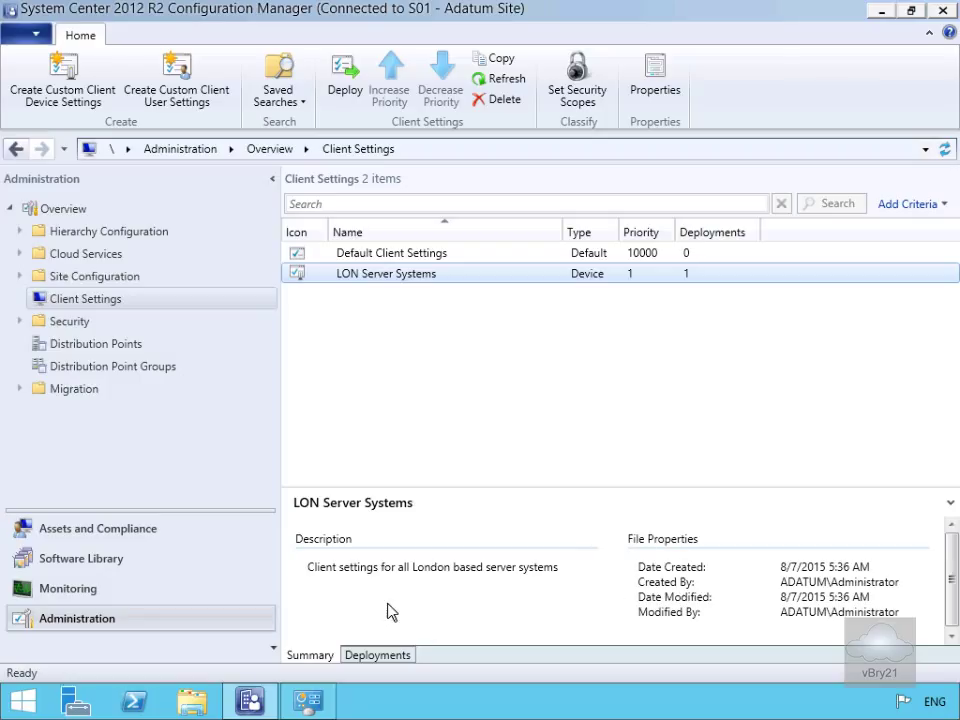
- Show the Deployments details for LON Server Systems and select the All Windows Servers row
{"action": "left_click", "coordinate": [398, 657]}
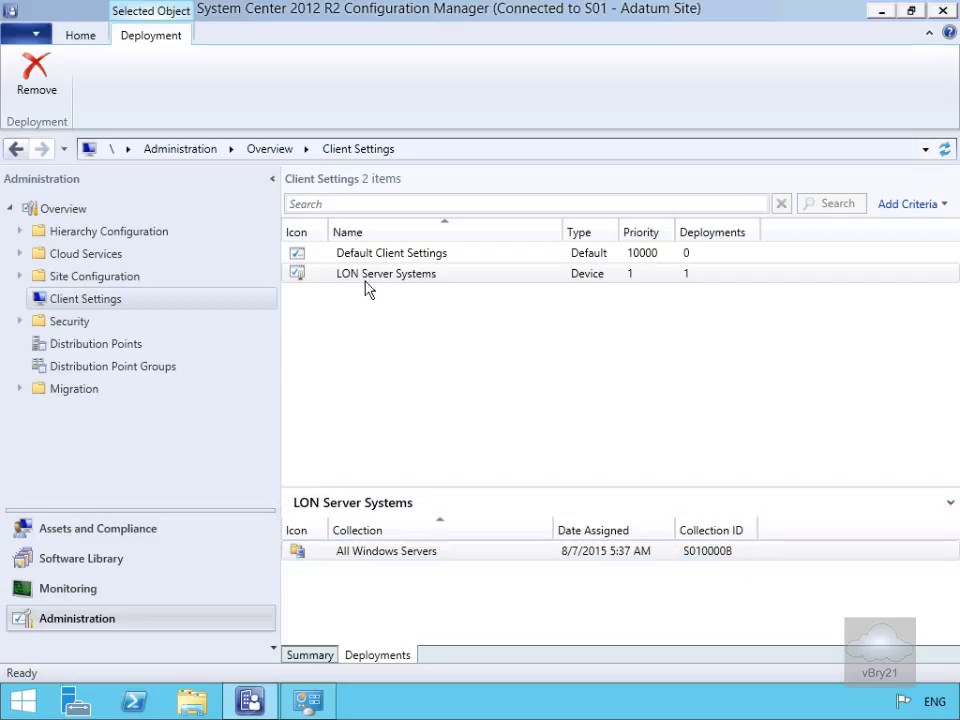
{"action": "left_click", "coordinate": [364, 556]}
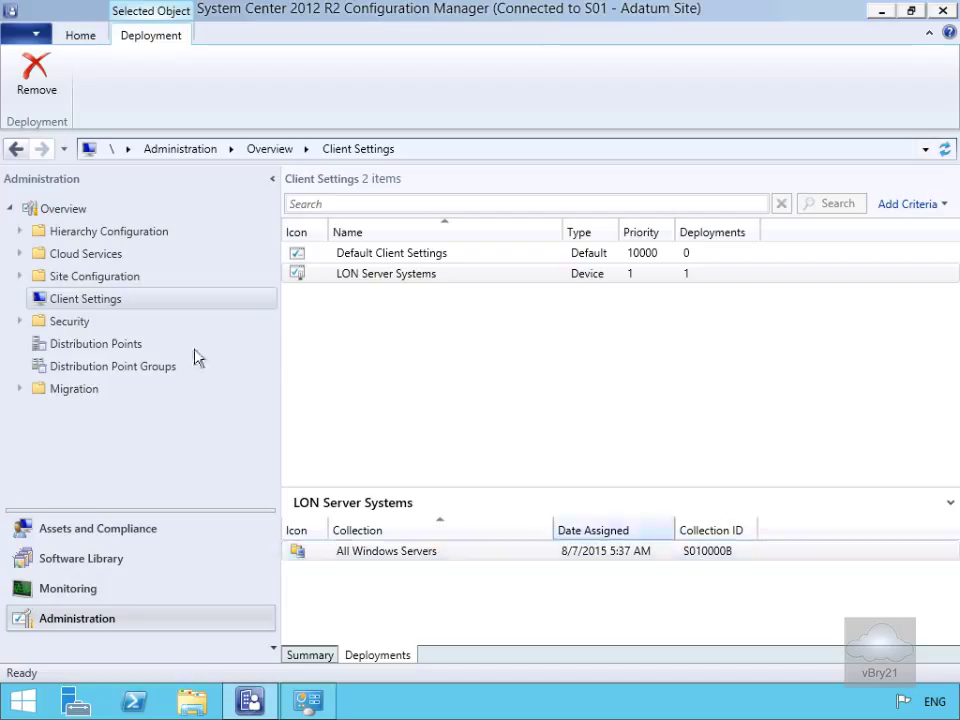
- Create custom device settings named 'Windows 8 Client Systems' with description 'Client Settings for all Windows 8 client systems'
{"action": "right_click", "coordinate": [123, 300]}
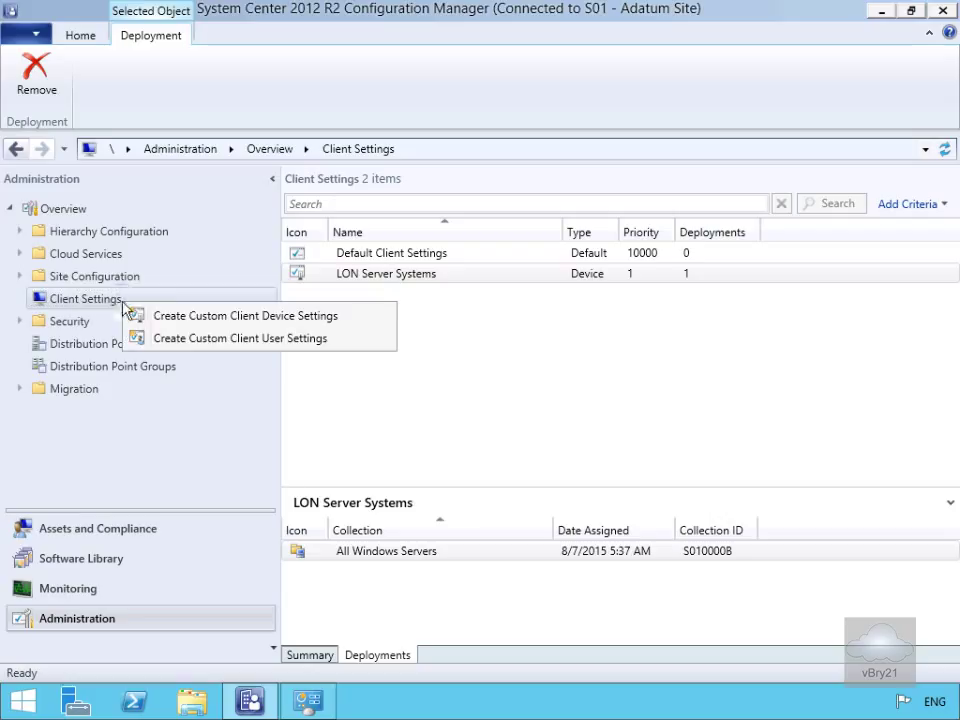
{"action": "left_click", "coordinate": [185, 317]}
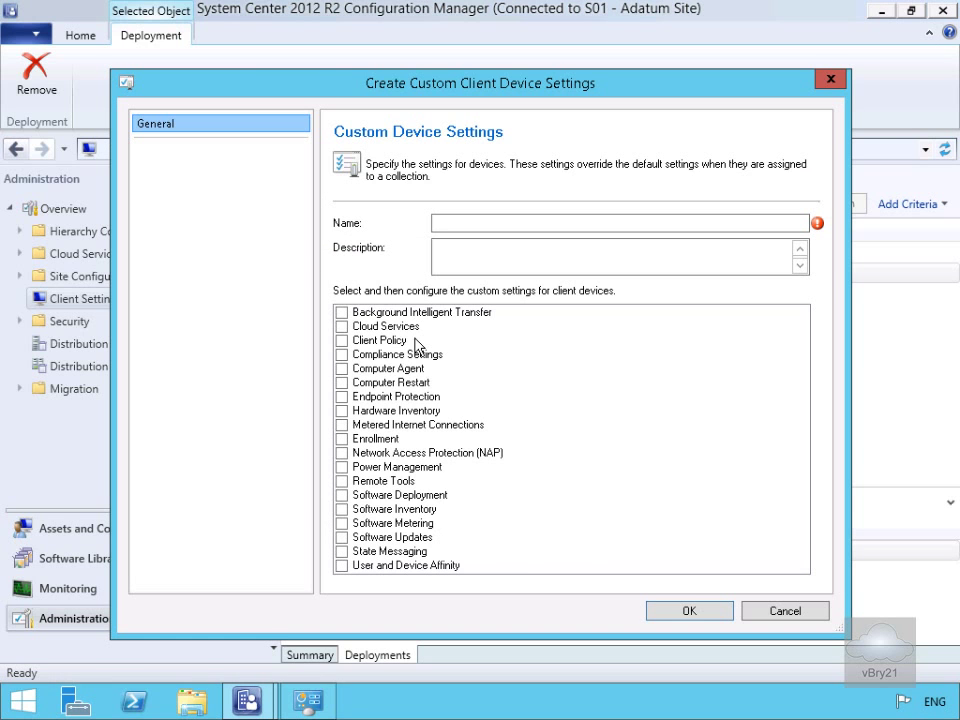
{"action": "left_click", "coordinate": [620, 223]}
{"action": "type", "text": "Windows 8 Client Systems"}
{"action": "key", "text": "Tab"}
{"action": "type", "text": "Client Settings for all Windows 8 client systems"}
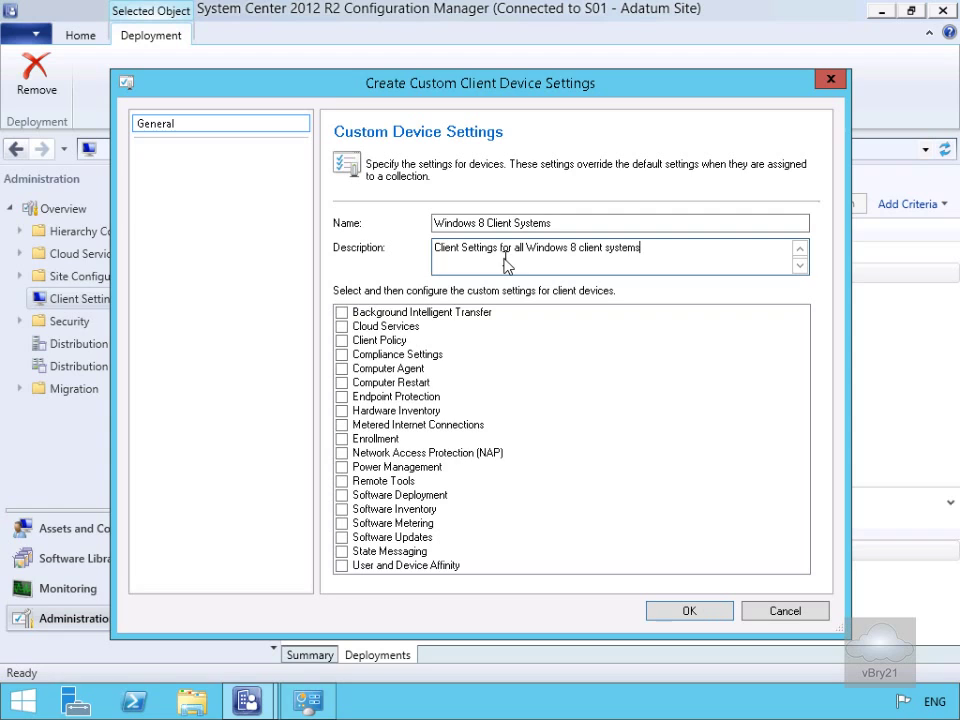
- Enable the Client Policy and State Messaging settings for Windows 8 Client Systems
{"action": "left_click", "coordinate": [341, 341]}
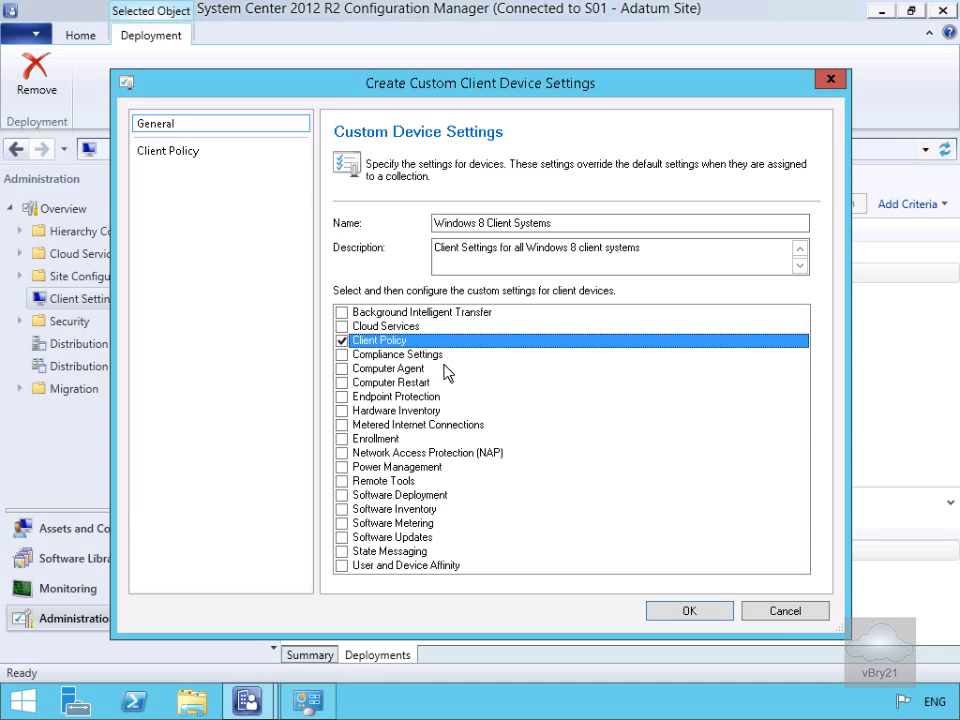
{"action": "left_click", "coordinate": [343, 552]}
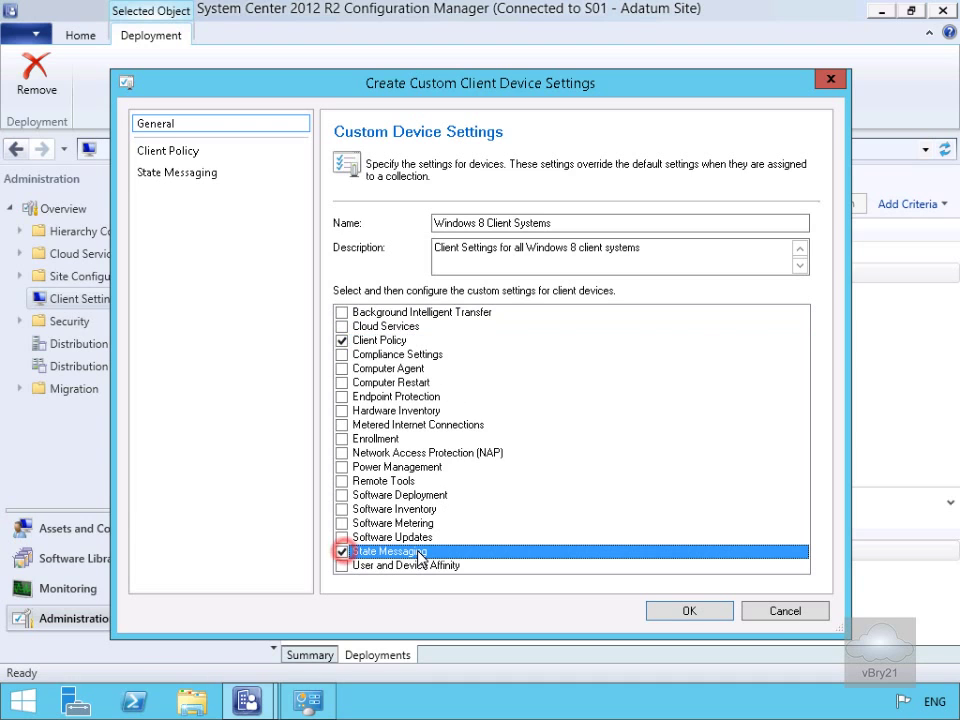
{"action": "left_click", "coordinate": [170, 152]}
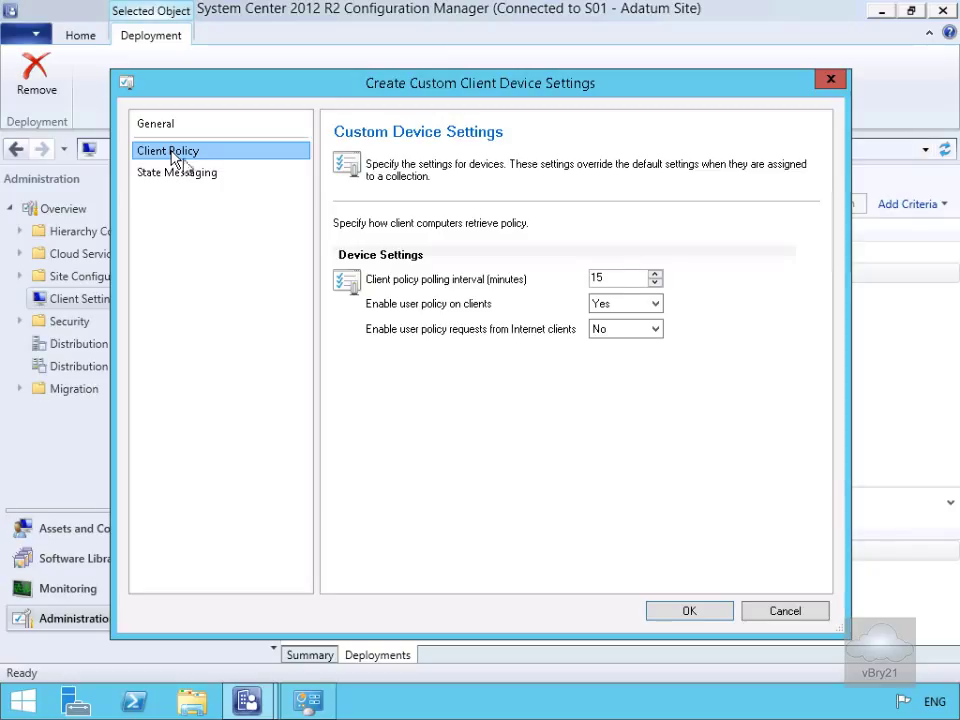
- Change the client policy polling interval from 15 to 30 minutes and save Windows 8 Client Systems
{"action": "left_click", "coordinate": [612, 276]}
{"action": "left_click_drag", "start_coordinate": [586, 279], "coordinate": [582, 279]}
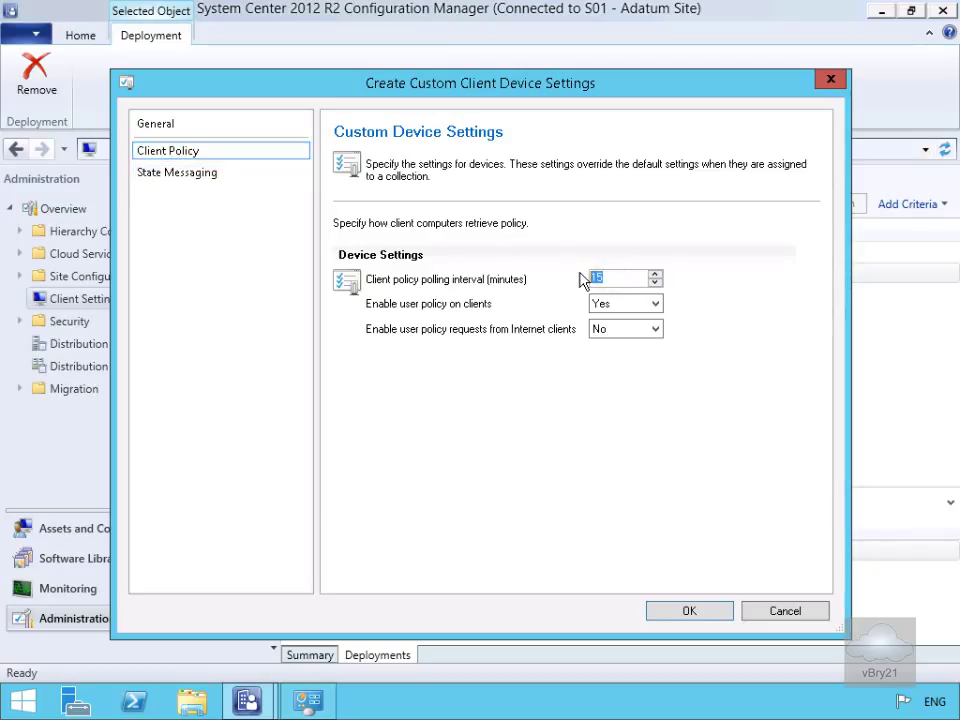
{"action": "type", "text": "30"}
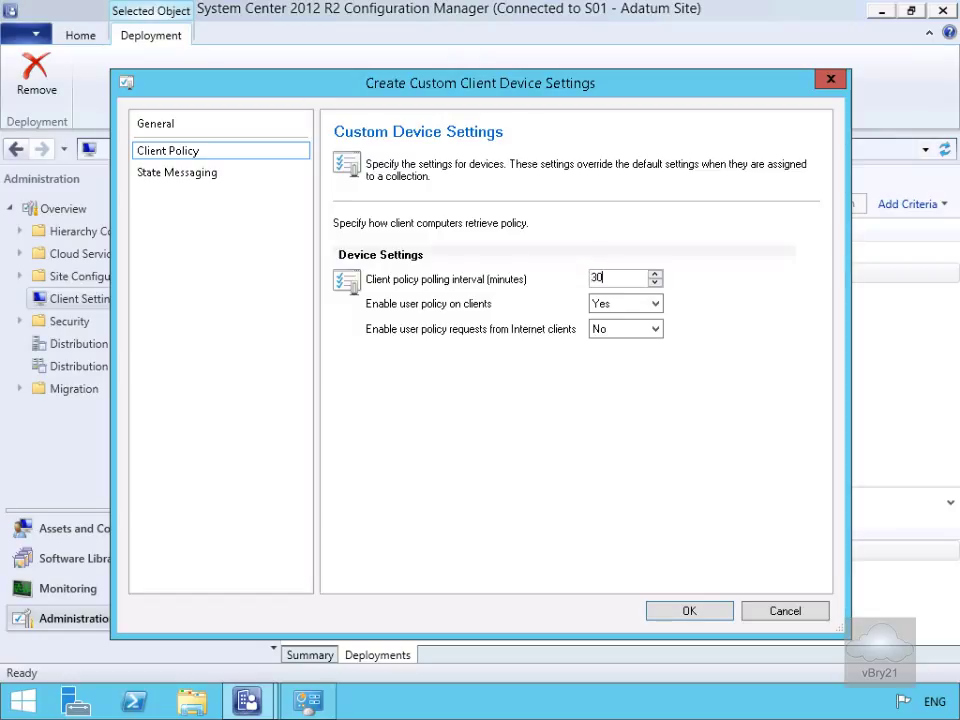
{"action": "left_click", "coordinate": [687, 613]}
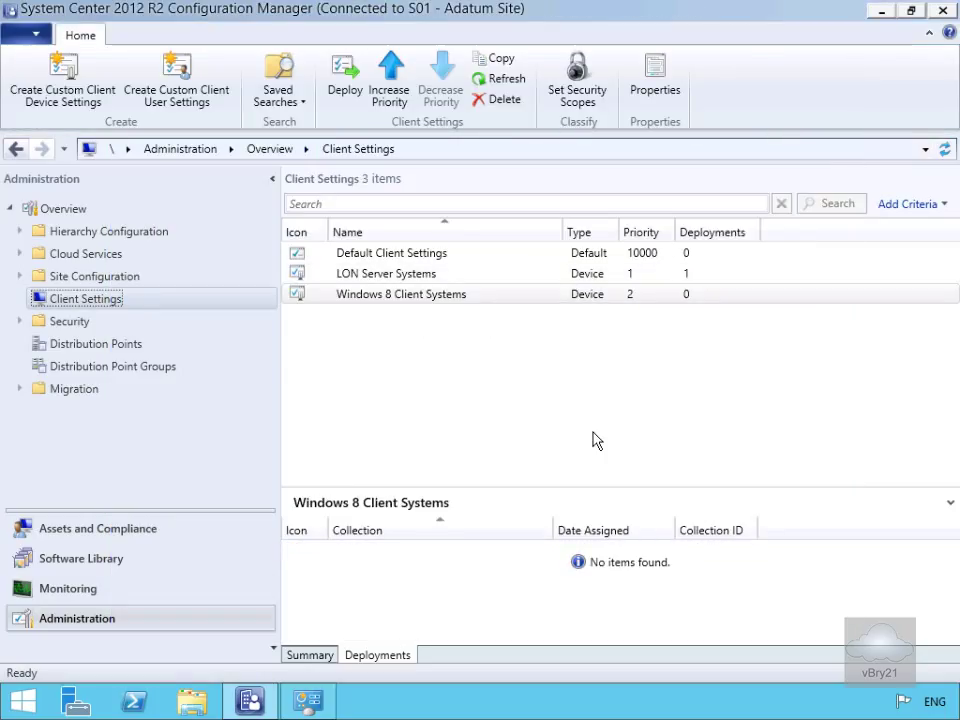
{"action": "right_click", "coordinate": [508, 309]}
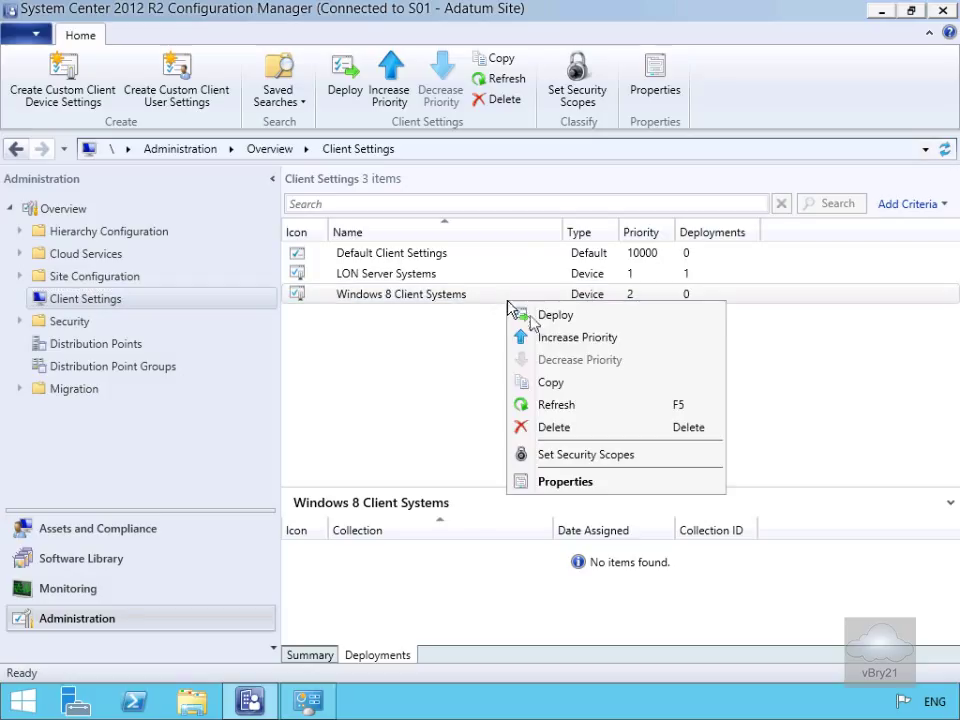
{"action": "right_click", "coordinate": [430, 275]}
{"action": "right_click", "coordinate": [436, 280]}
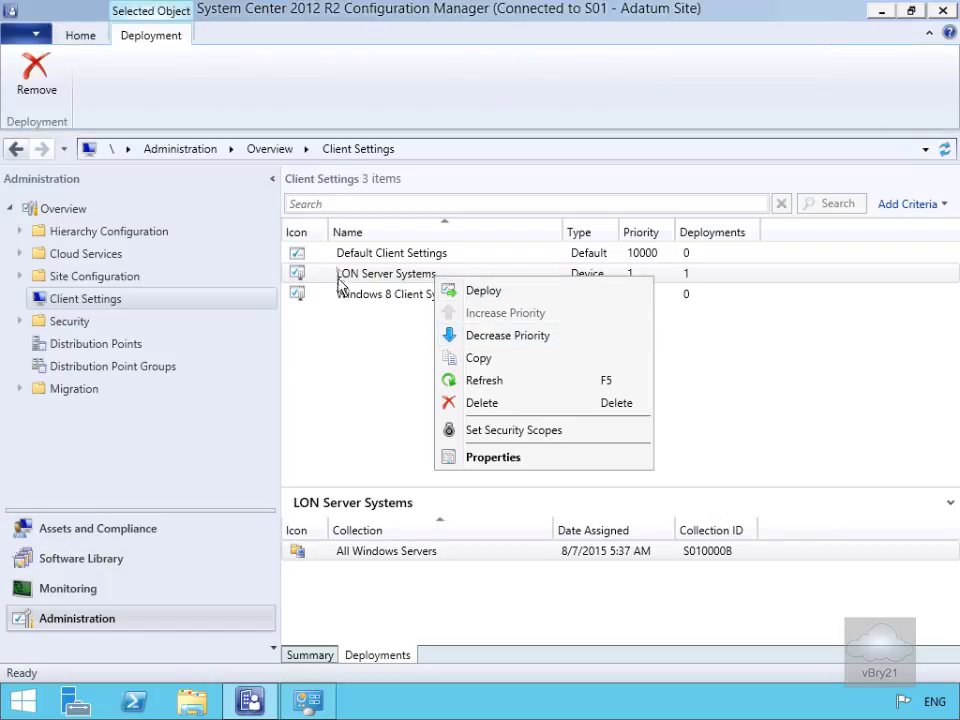
{"action": "left_click", "coordinate": [382, 315]}
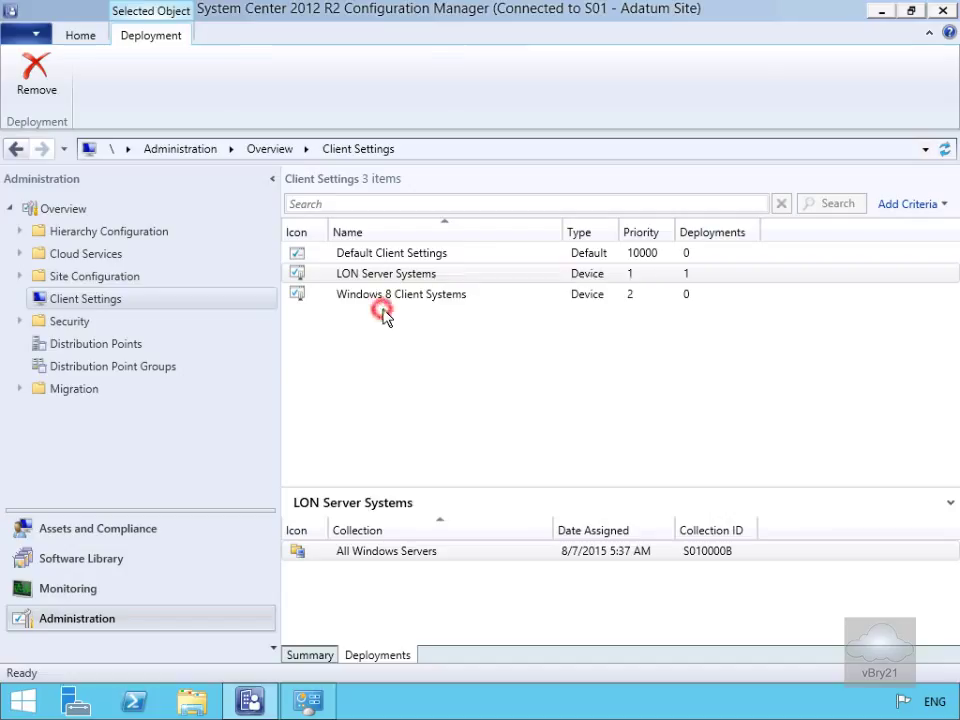